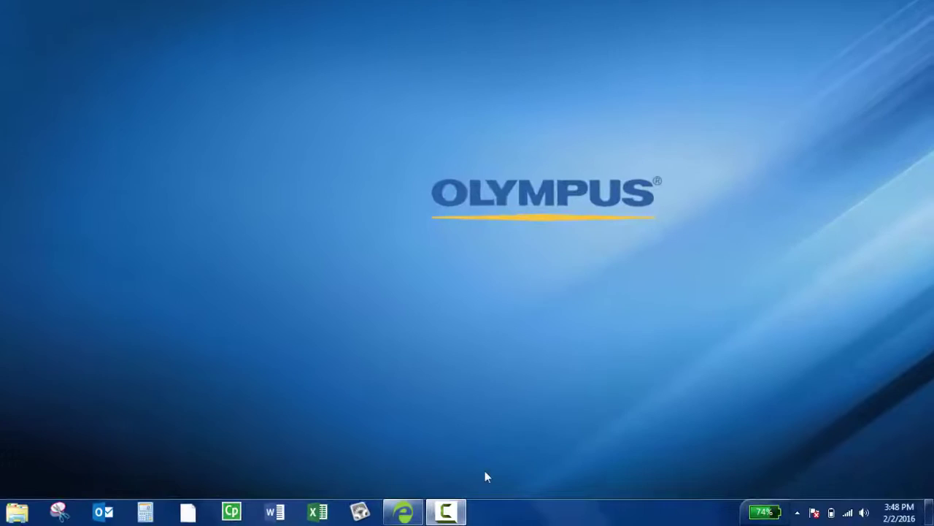
# Bring up the VGA2USB mirror of the gauge's live measurement screen.
pyautogui.click(403, 513)
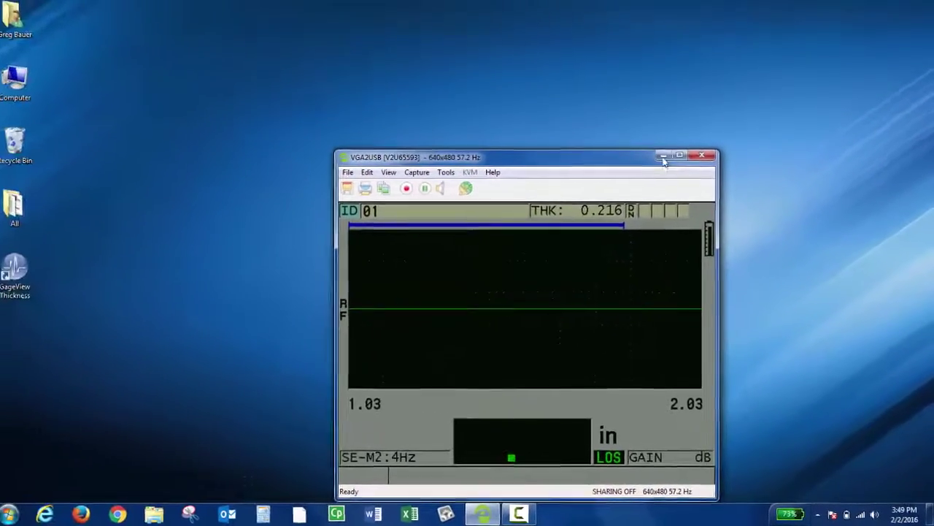
# Minimize the VGA2USB gauge mirror to reveal the Olympus desktop.
pyautogui.click(664, 157)
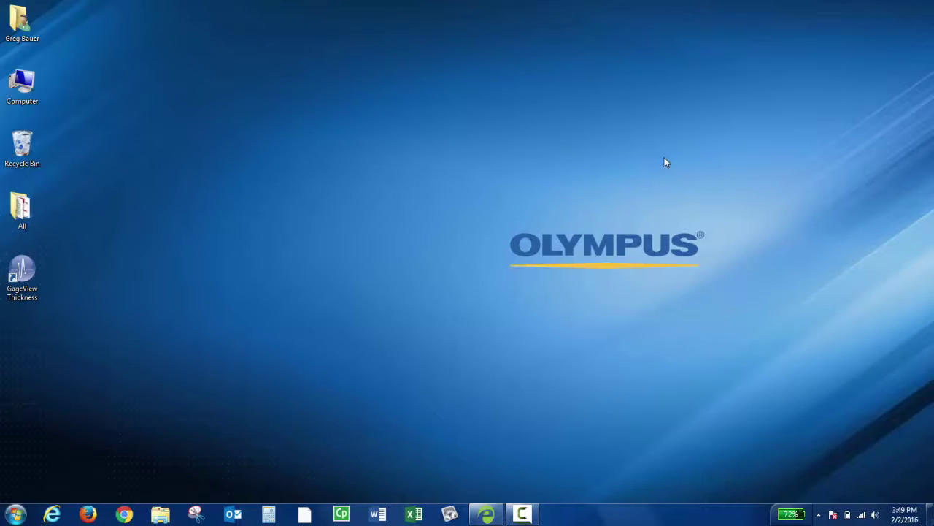
# Confirm in Device Manager that the Keyspan USB Serial Port uses COM1, then close the windows.
pyautogui.click(16, 515)
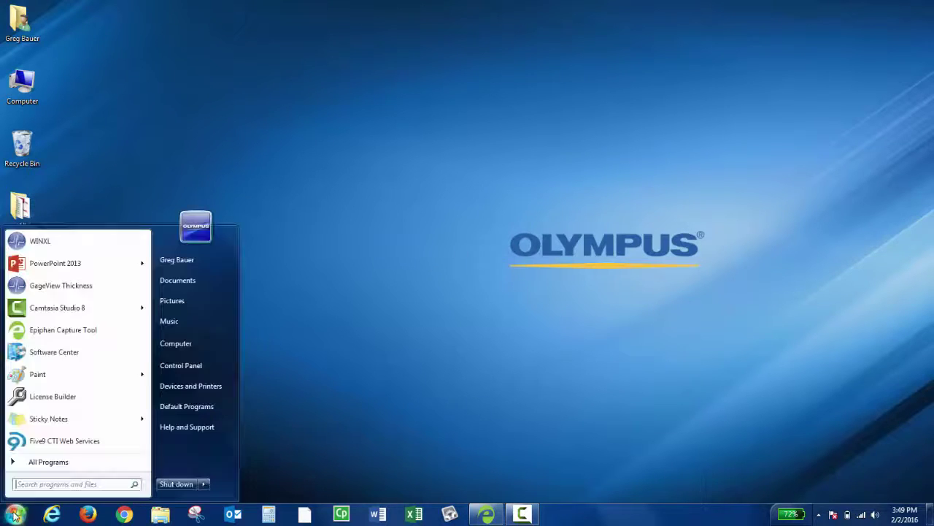
pyautogui.click(189, 367)
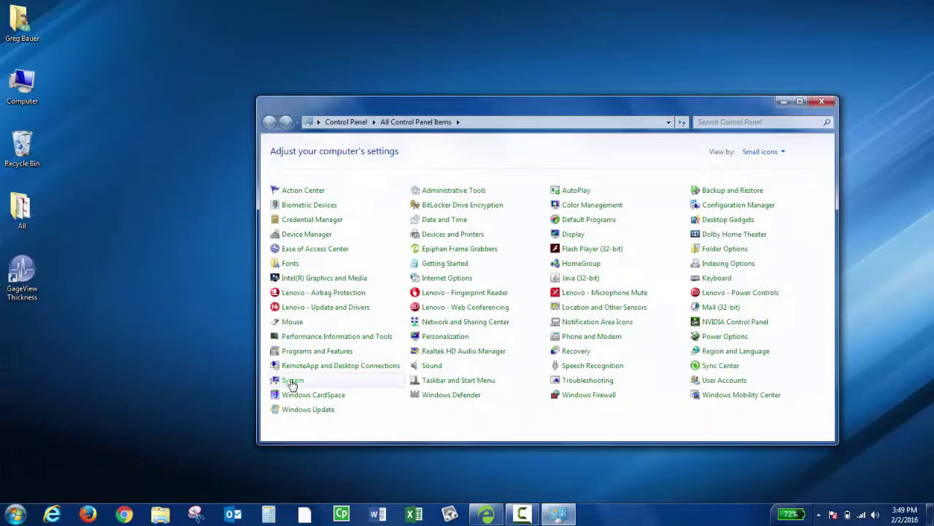
pyautogui.click(292, 381)
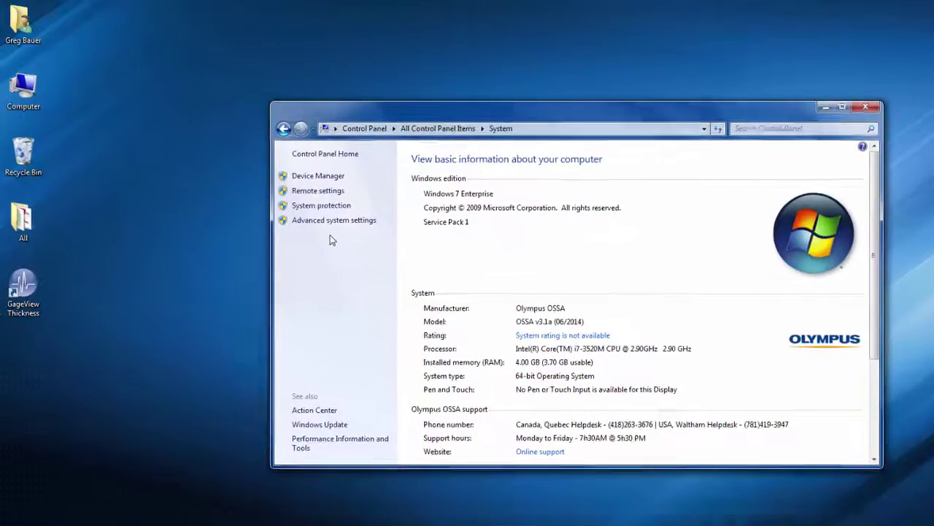
pyautogui.click(358, 198)
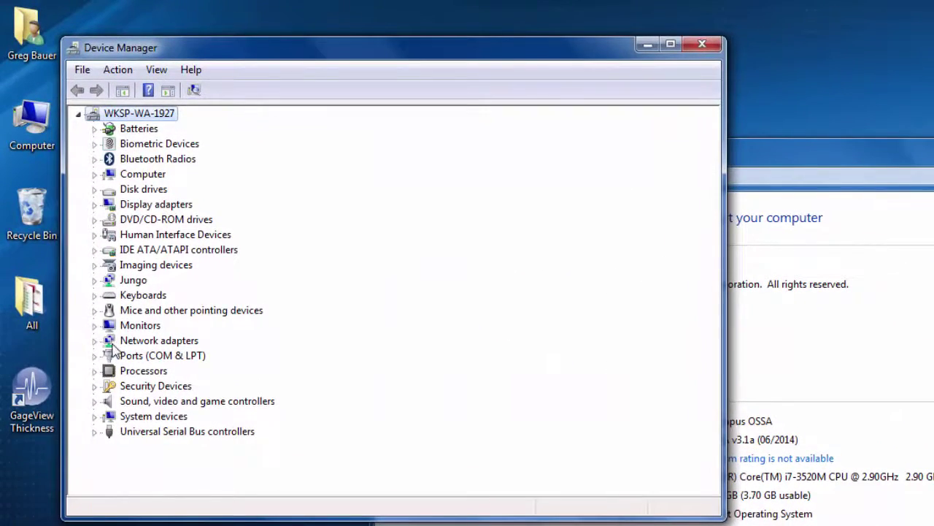
pyautogui.click(95, 355)
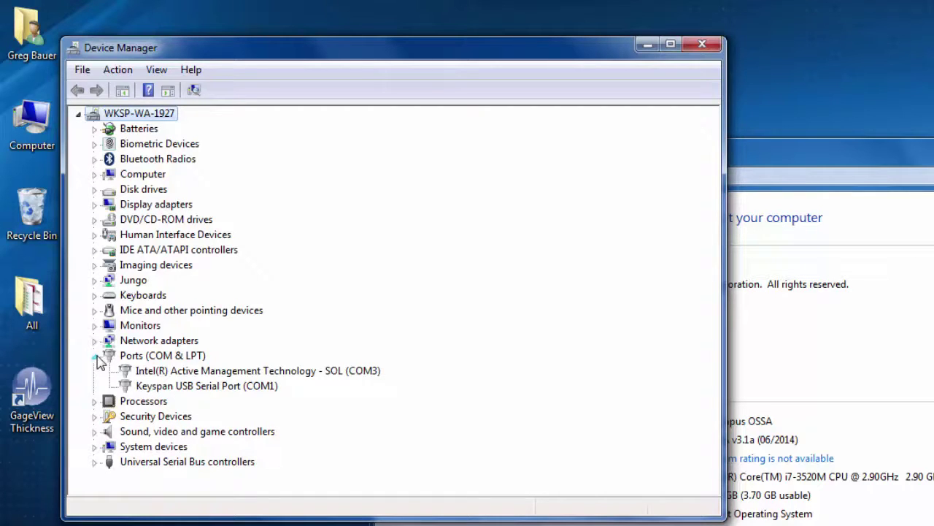
pyautogui.click(159, 387)
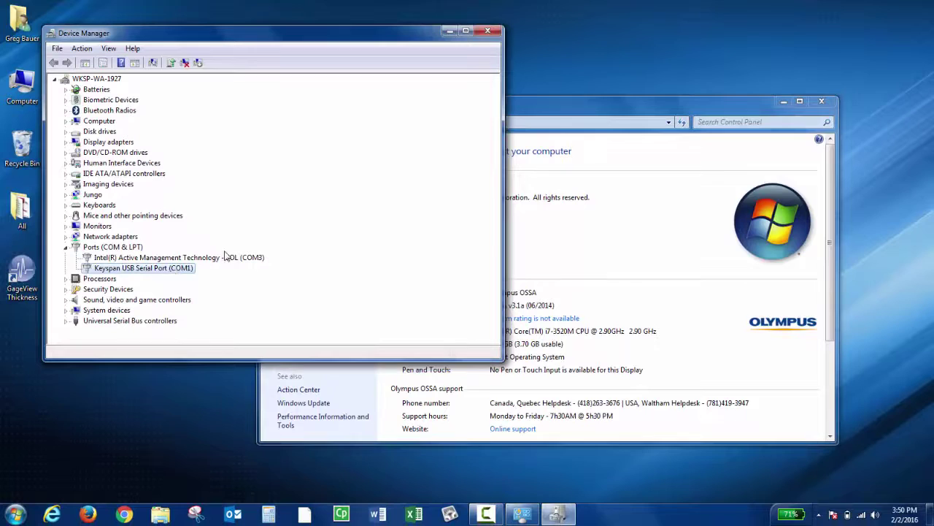
pyautogui.click(488, 34)
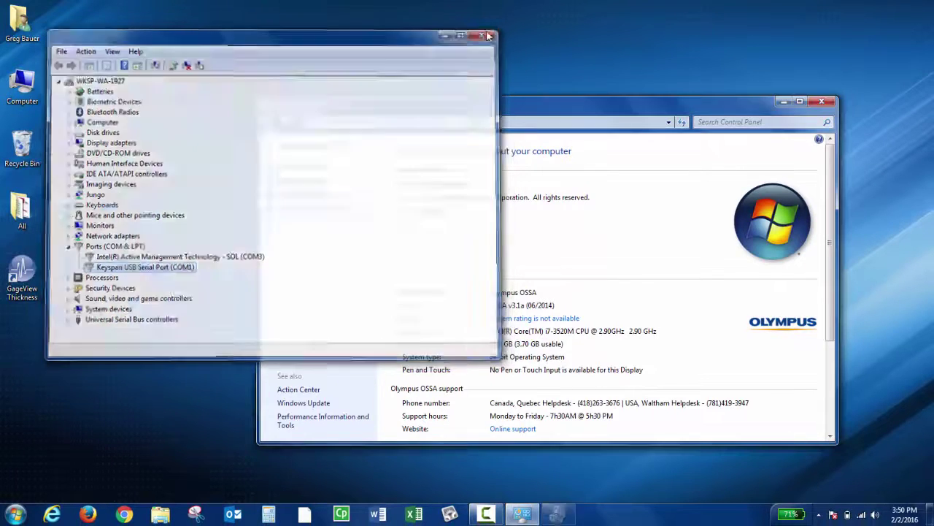
pyautogui.click(816, 103)
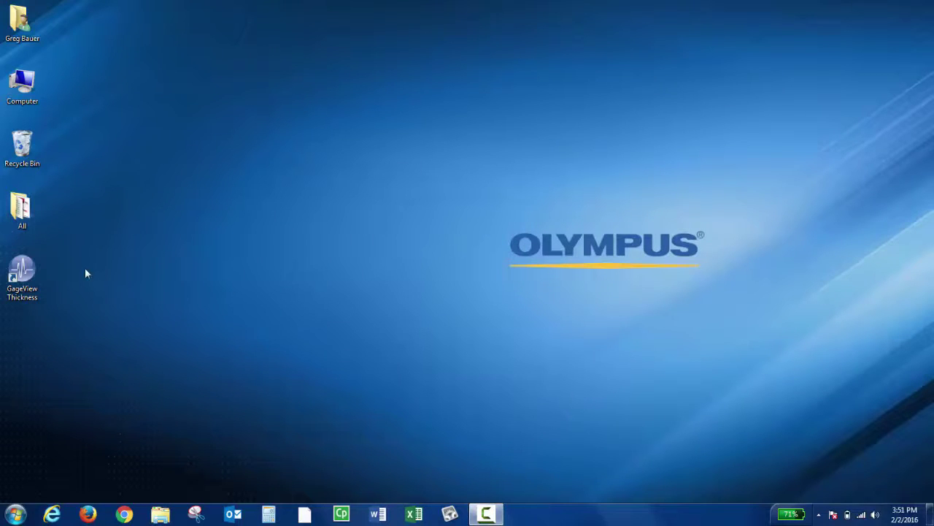
# Launch GageView Thickness from the desktop and apply the Default window layout.
pyautogui.doubleClick(26, 271)
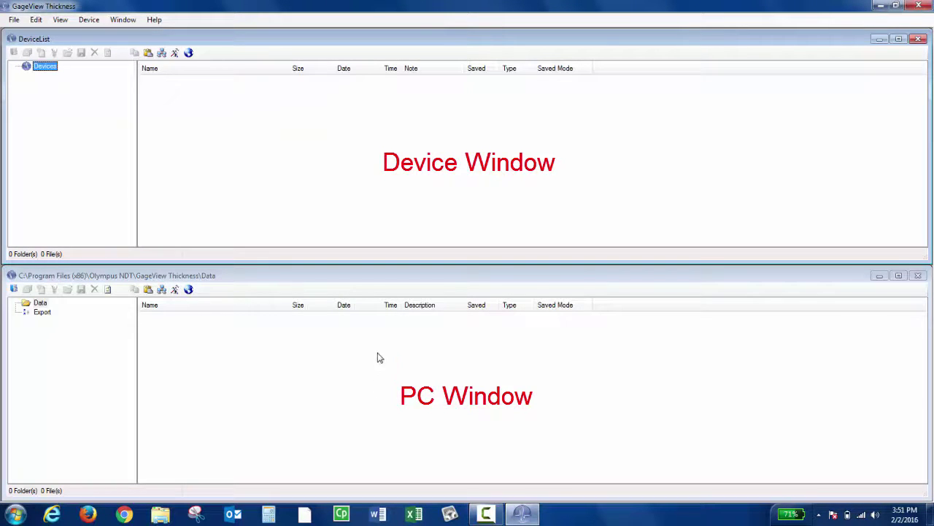
pyautogui.click(122, 20)
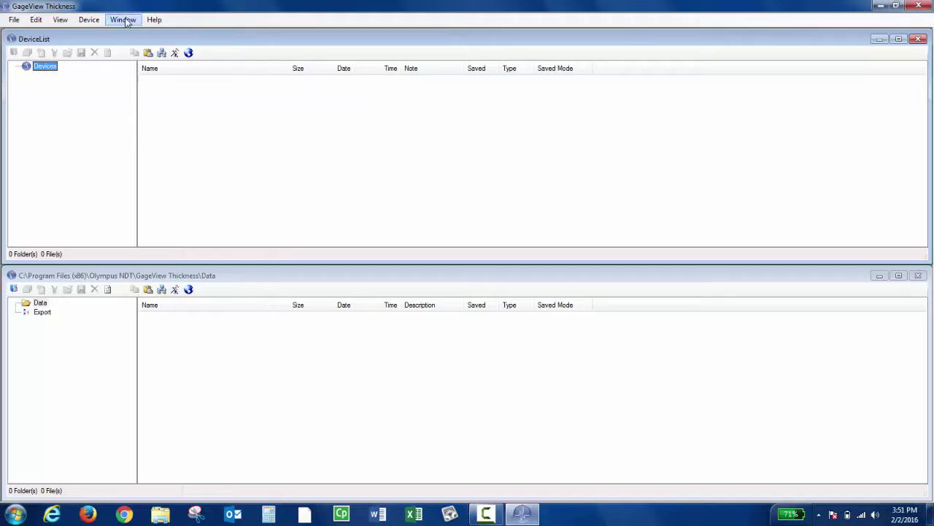
pyautogui.click(138, 88)
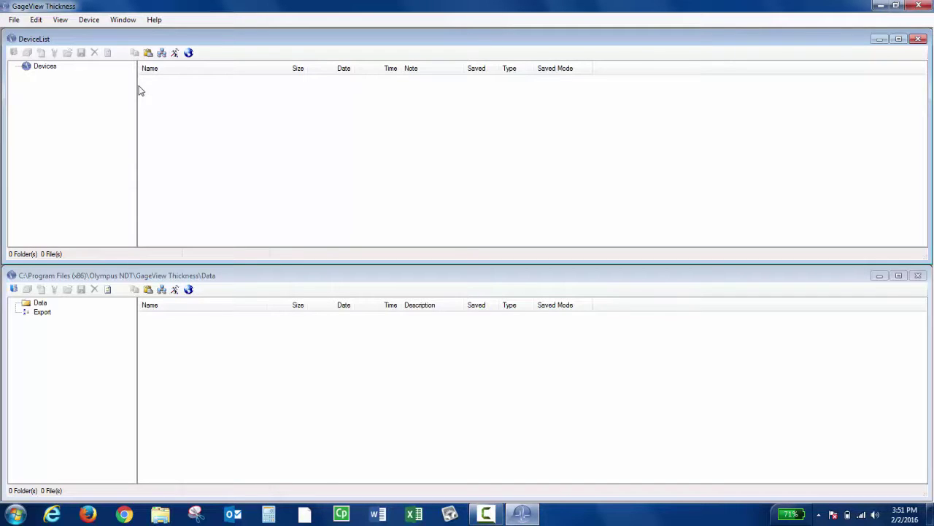
# Add 38DL PLUS (RS232) to the configured devices and open its serial port configuration.
pyautogui.click(91, 21)
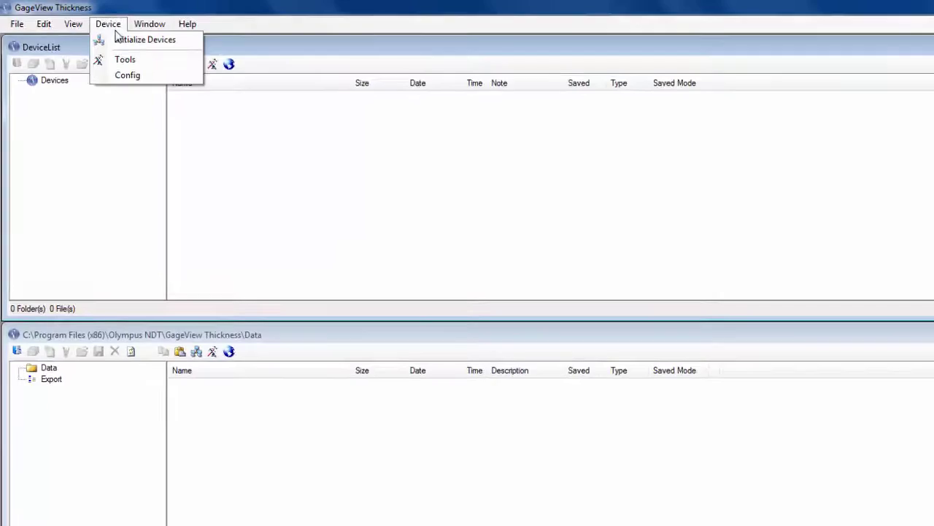
pyautogui.click(128, 75)
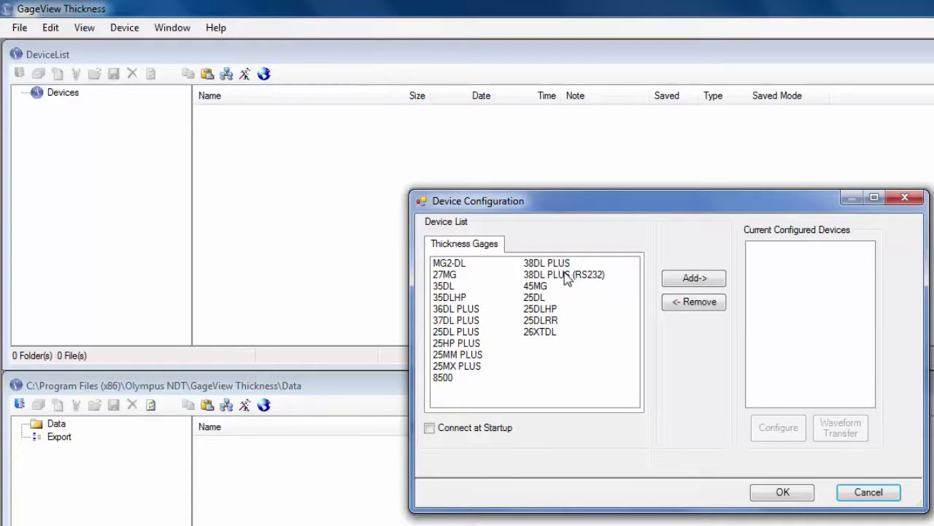
pyautogui.click(566, 276)
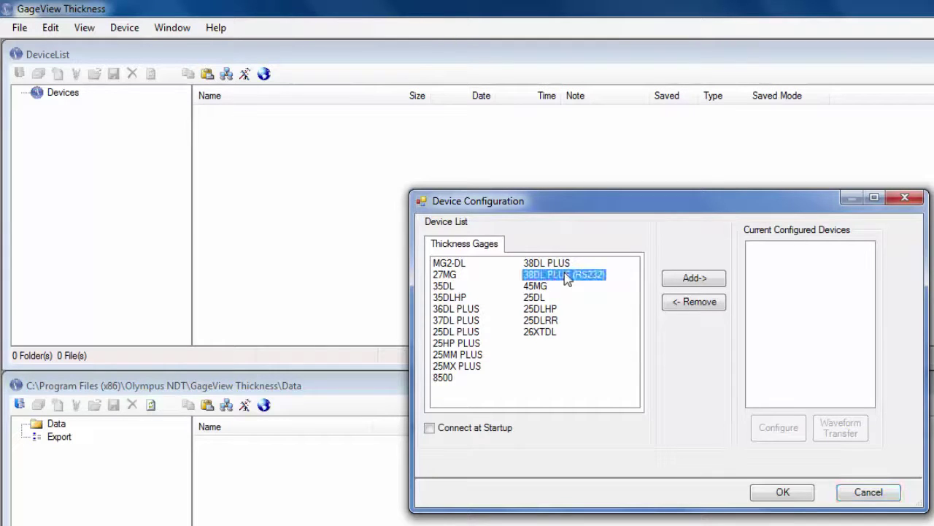
pyautogui.click(695, 281)
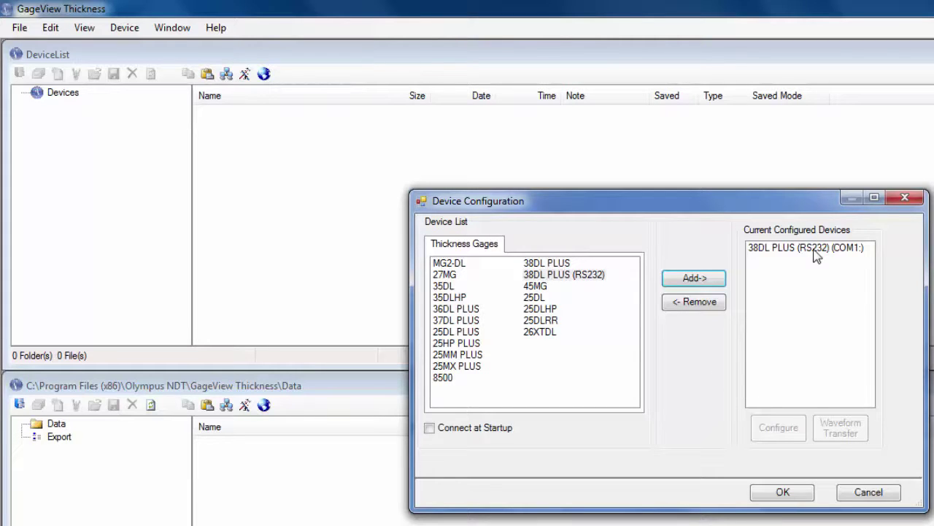
pyautogui.click(815, 252)
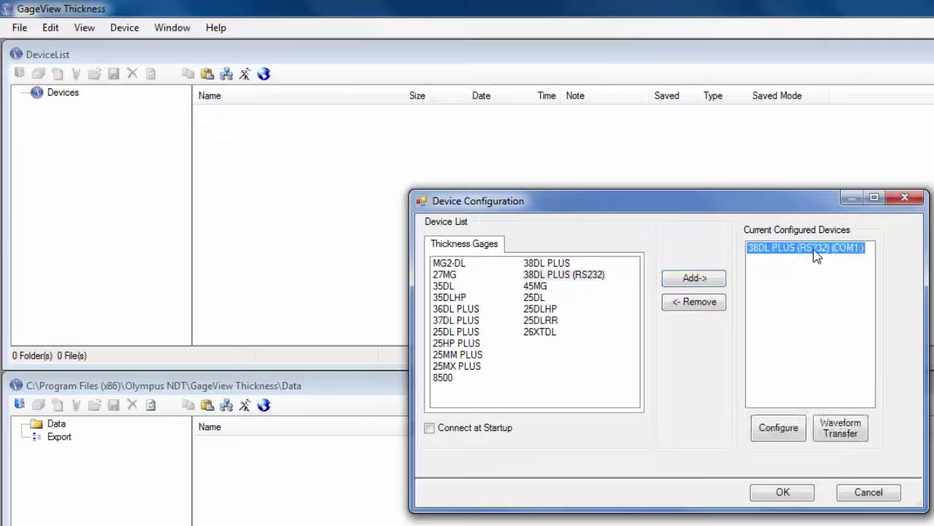
pyautogui.click(784, 434)
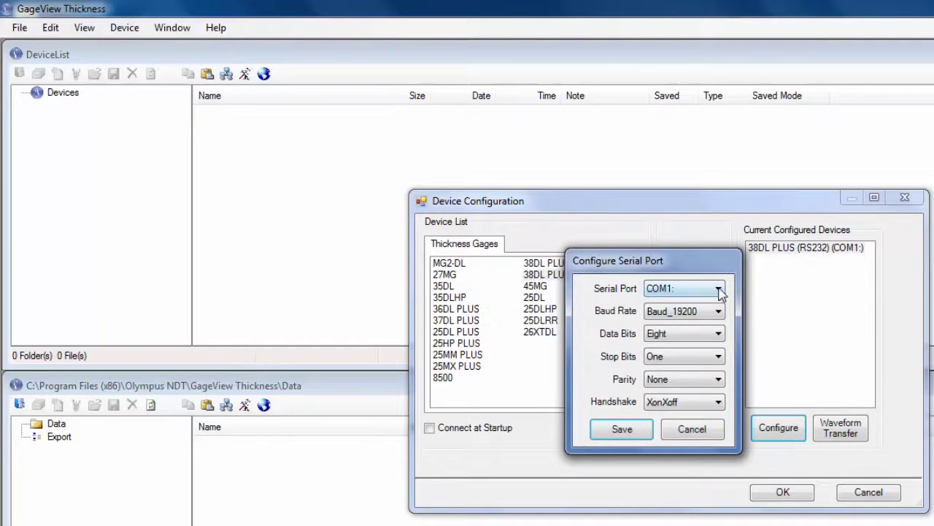
# Keep serial port COM1, set baud rate to Baud_38400, and save.
pyautogui.click(719, 290)
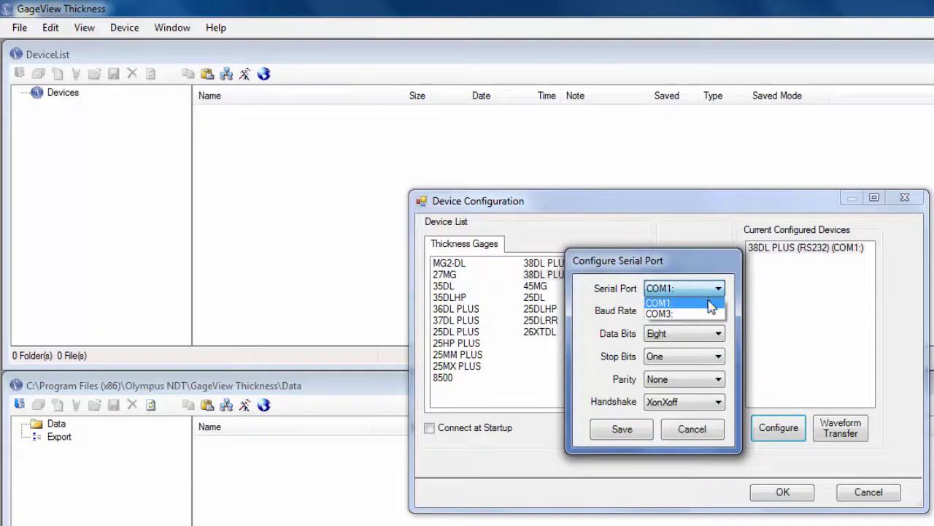
pyautogui.click(712, 304)
pyautogui.click(700, 314)
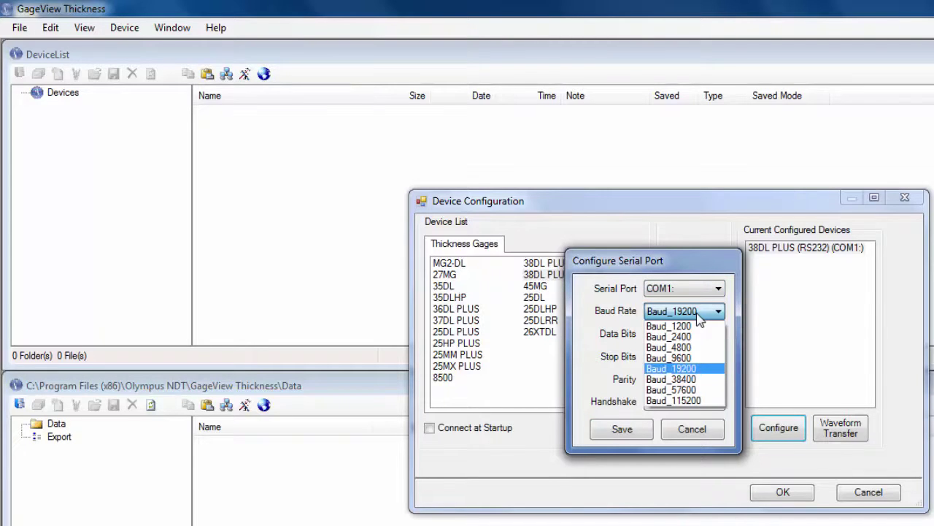
pyautogui.click(688, 379)
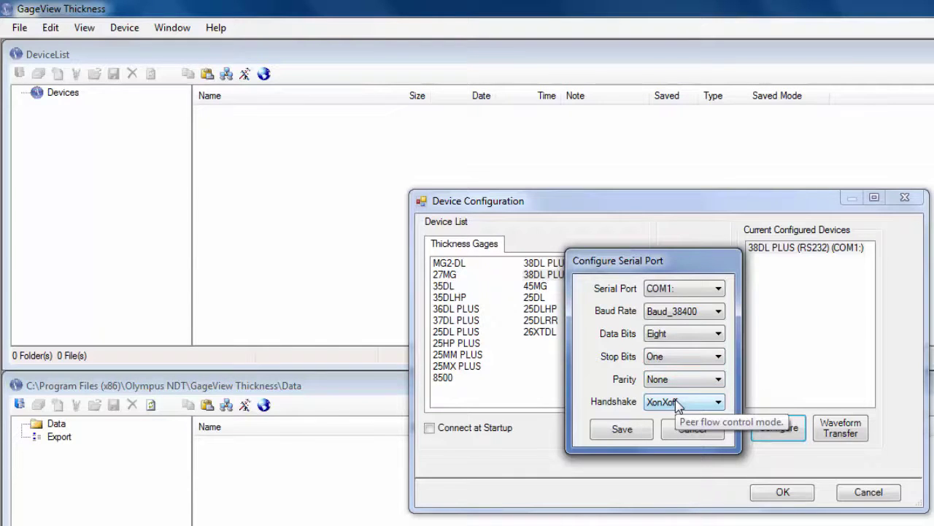
pyautogui.click(627, 431)
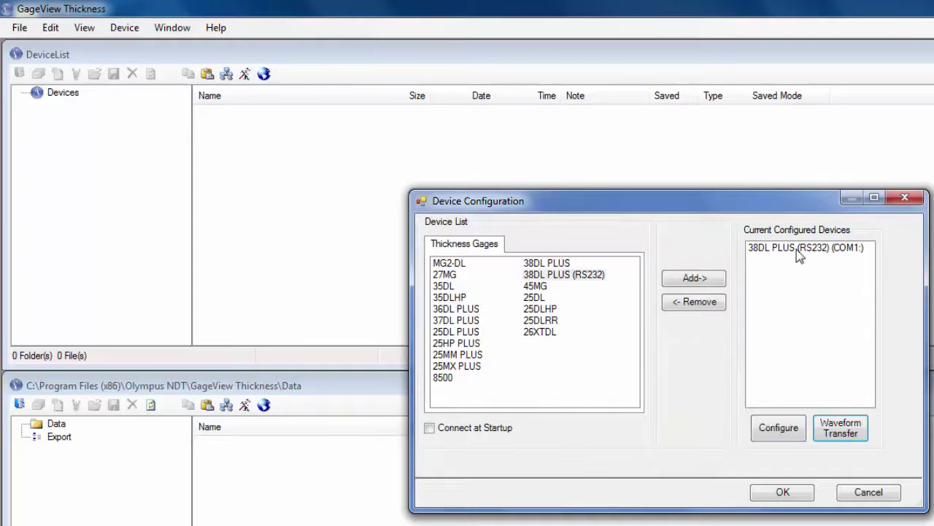
pyautogui.click(799, 250)
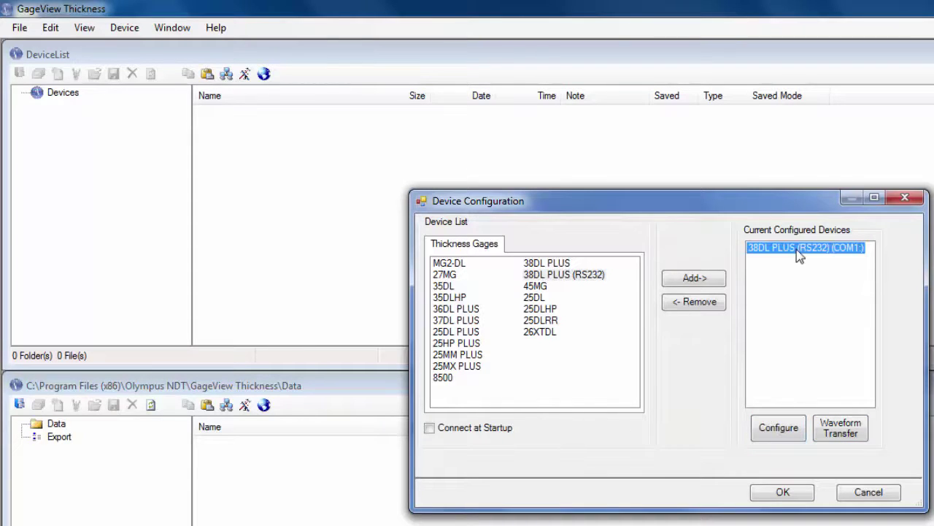
pyautogui.click(845, 434)
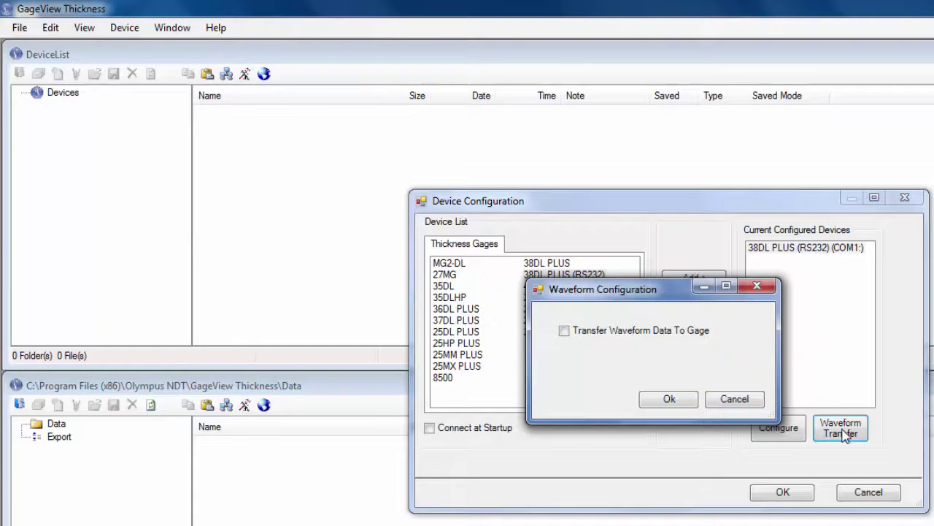
pyautogui.click(568, 338)
pyautogui.click(568, 338)
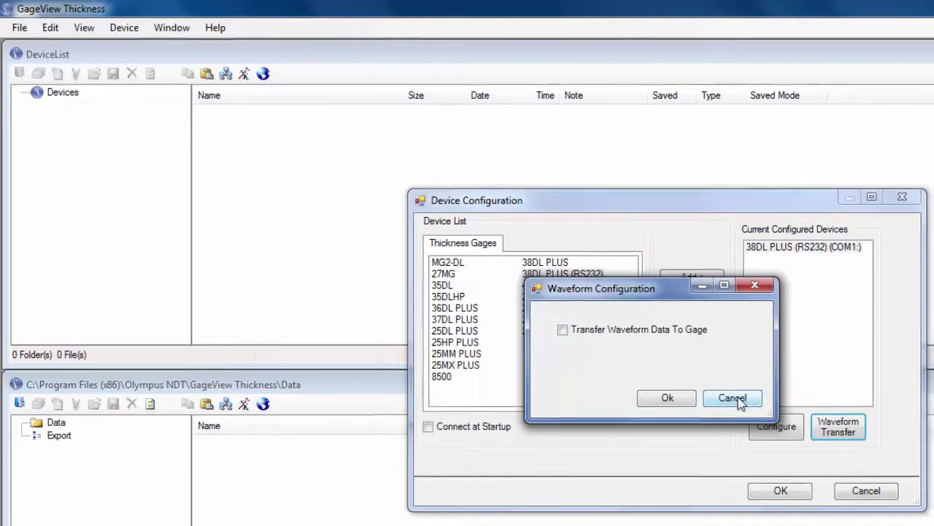
pyautogui.click(734, 398)
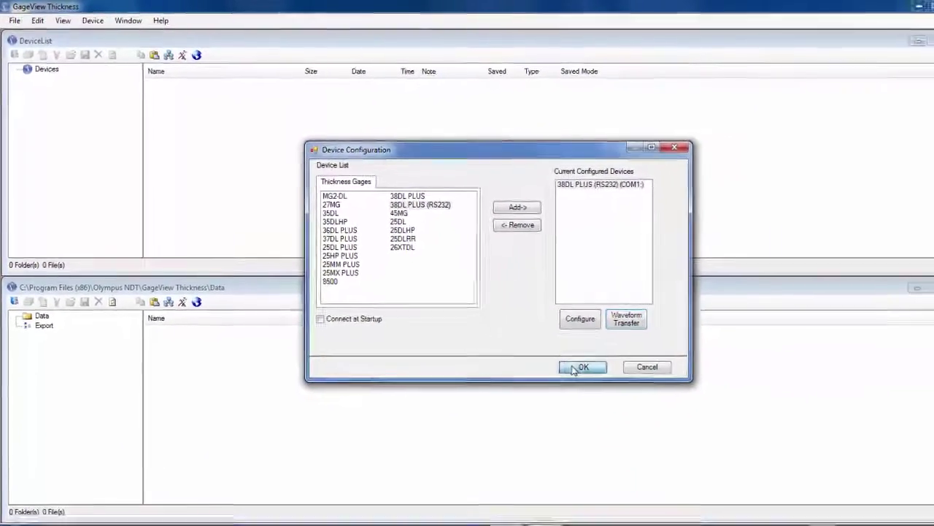
# Initialize the 38DL PLUS (RS232) and browse its App Setups and Dual App Setups folders.
pyautogui.click(577, 369)
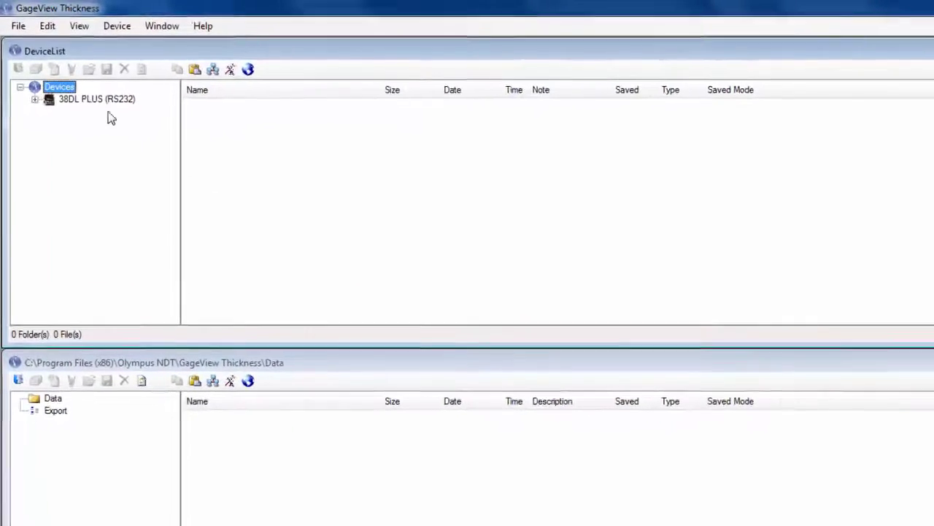
pyautogui.click(95, 100)
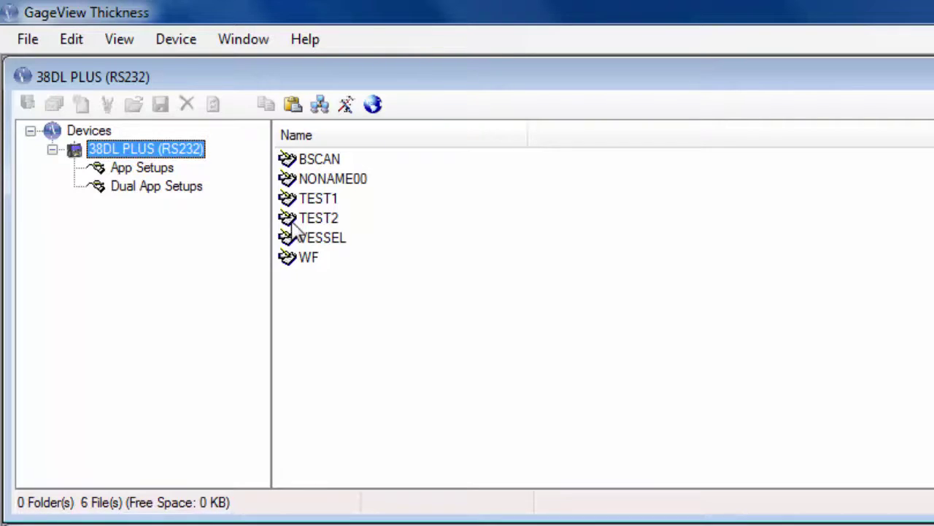
pyautogui.click(162, 172)
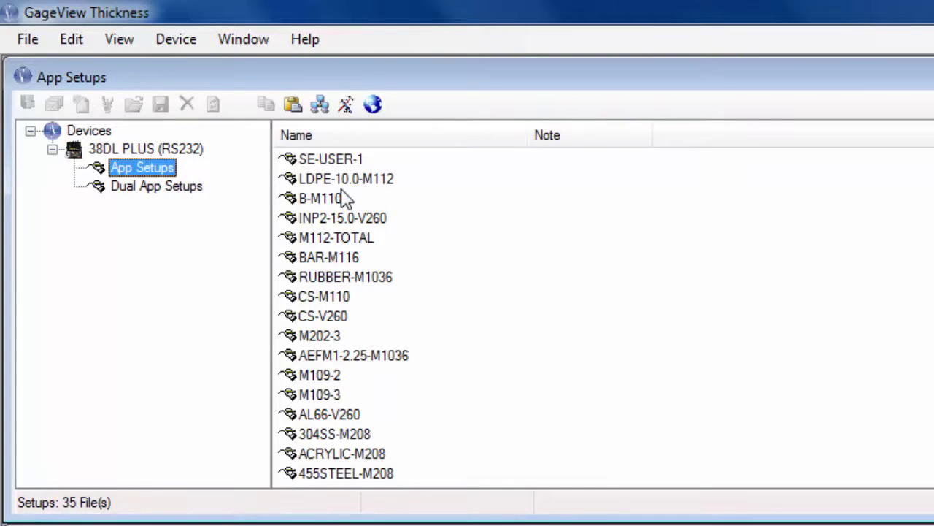
pyautogui.click(194, 187)
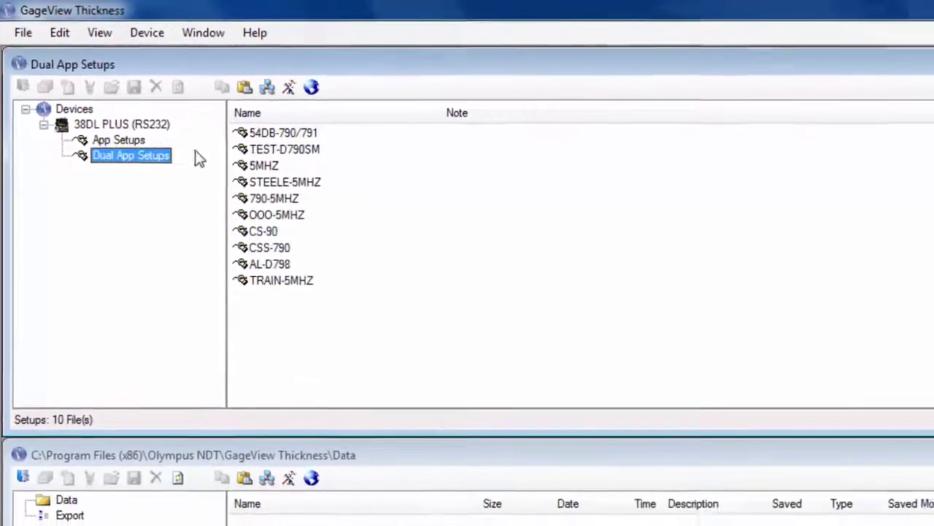
pyautogui.click(155, 125)
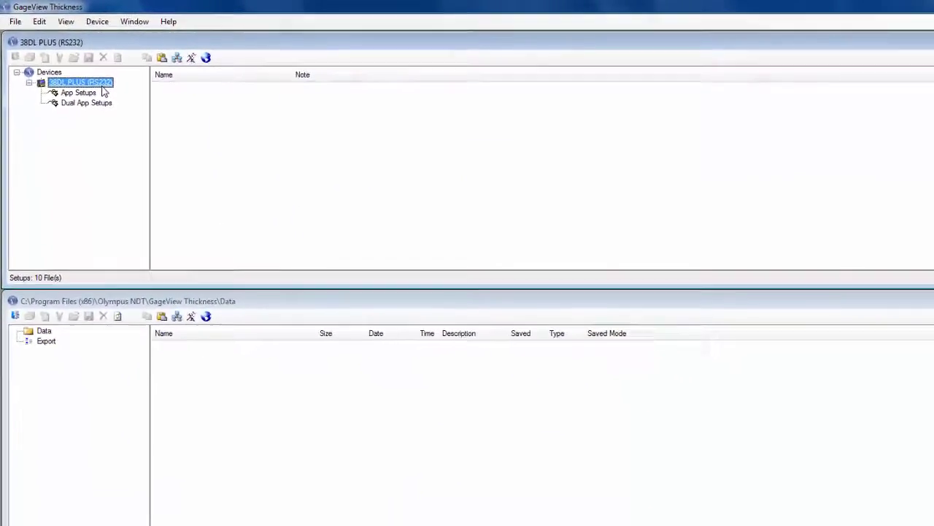